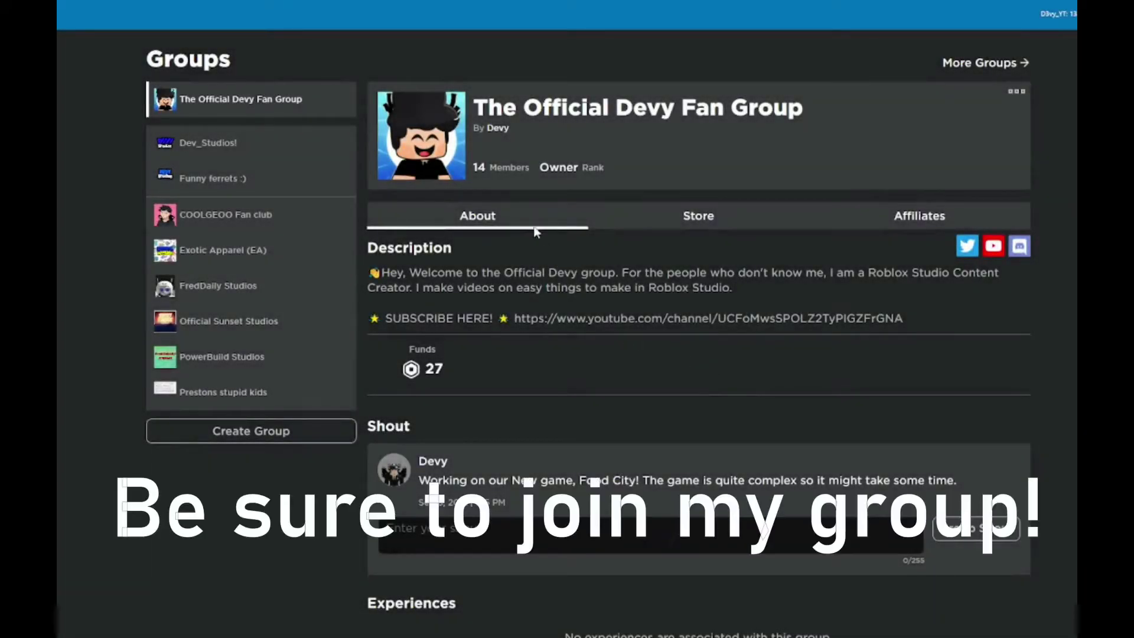
Inspect the ScreenGui and its TextButton in the Explorer.
drag(474, 107, 672, 132)
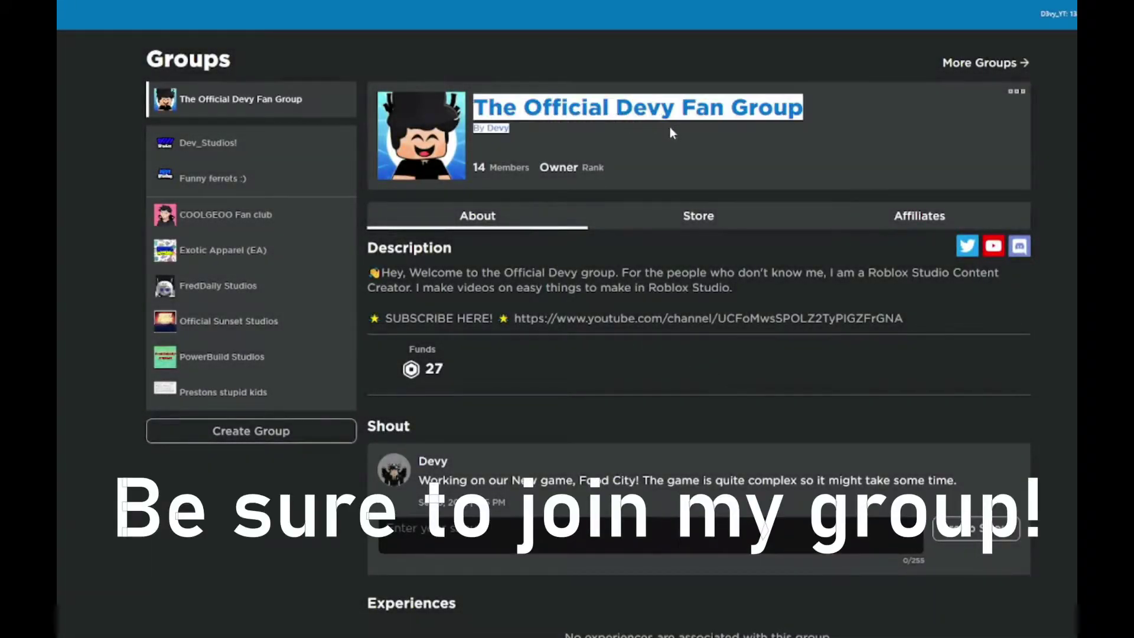
click(800, 142)
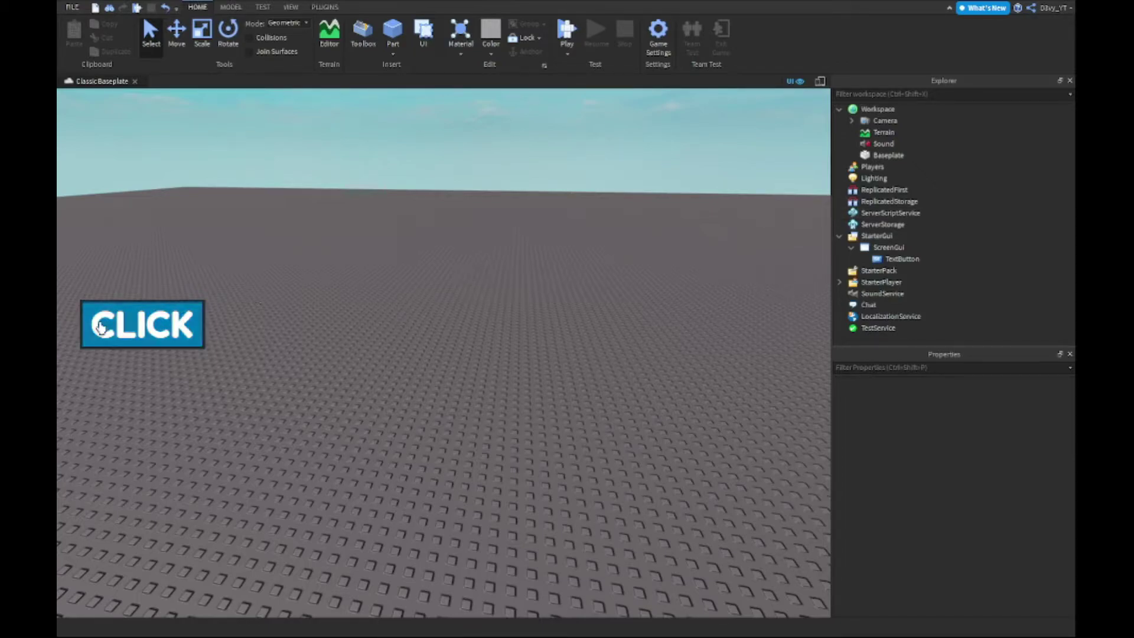
click(869, 248)
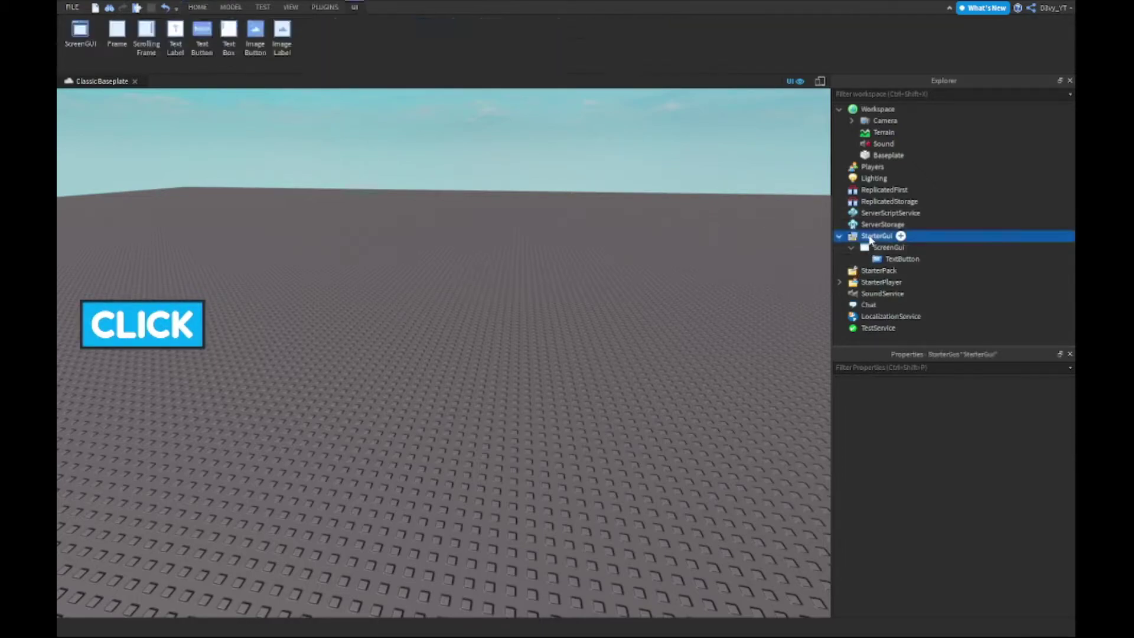
click(894, 260)
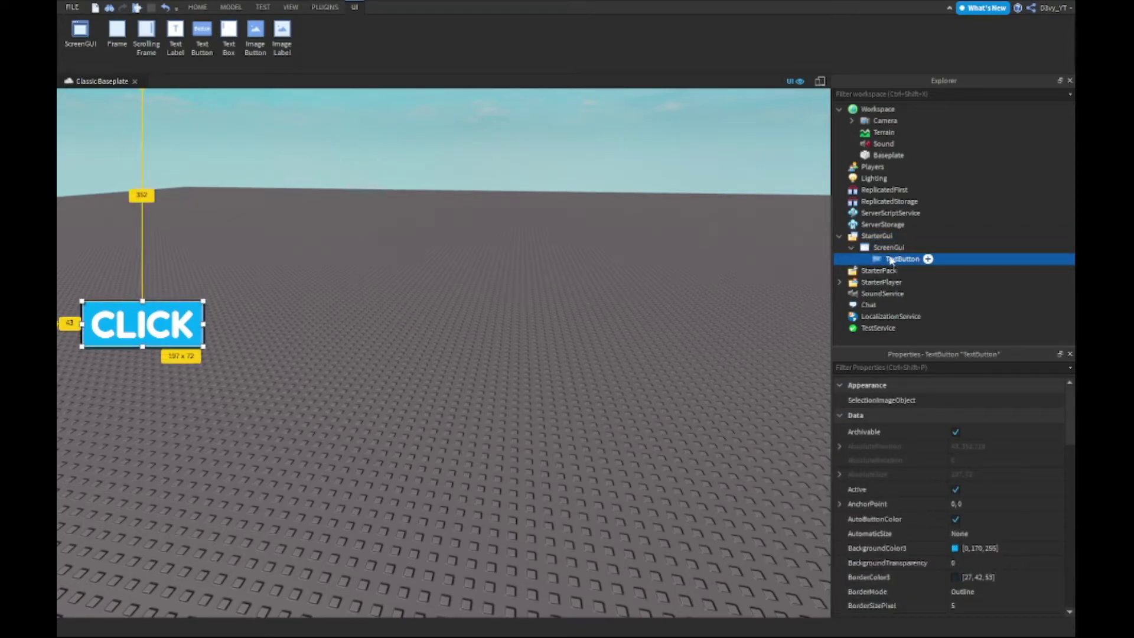
click(633, 251)
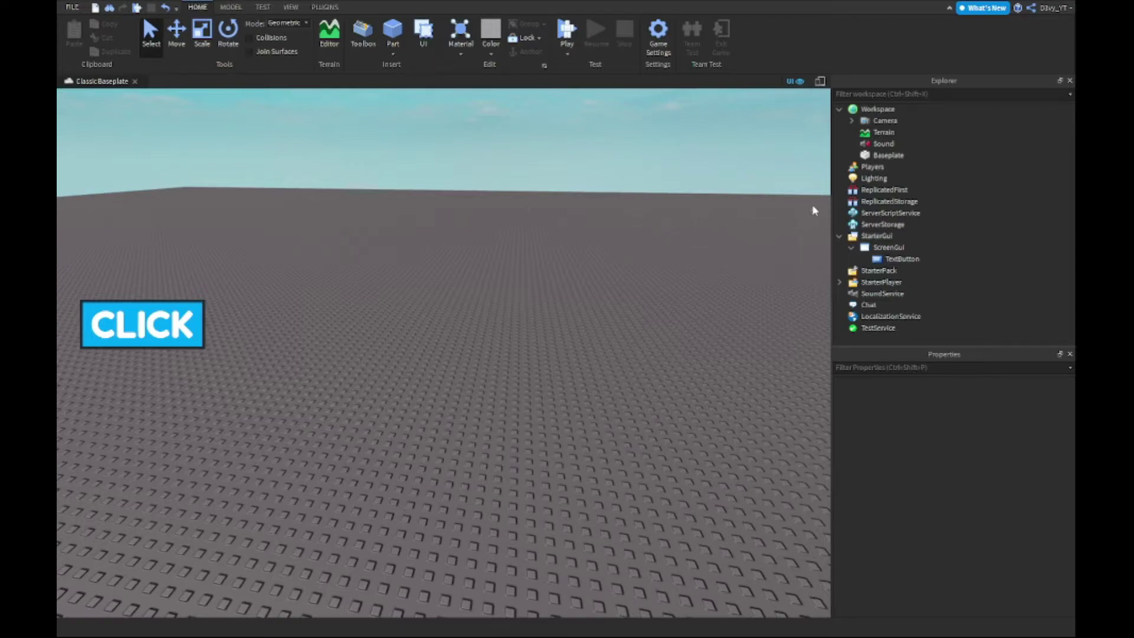
Move the Sound from Workspace into the ScreenGui, next to the TextButton.
click(884, 146)
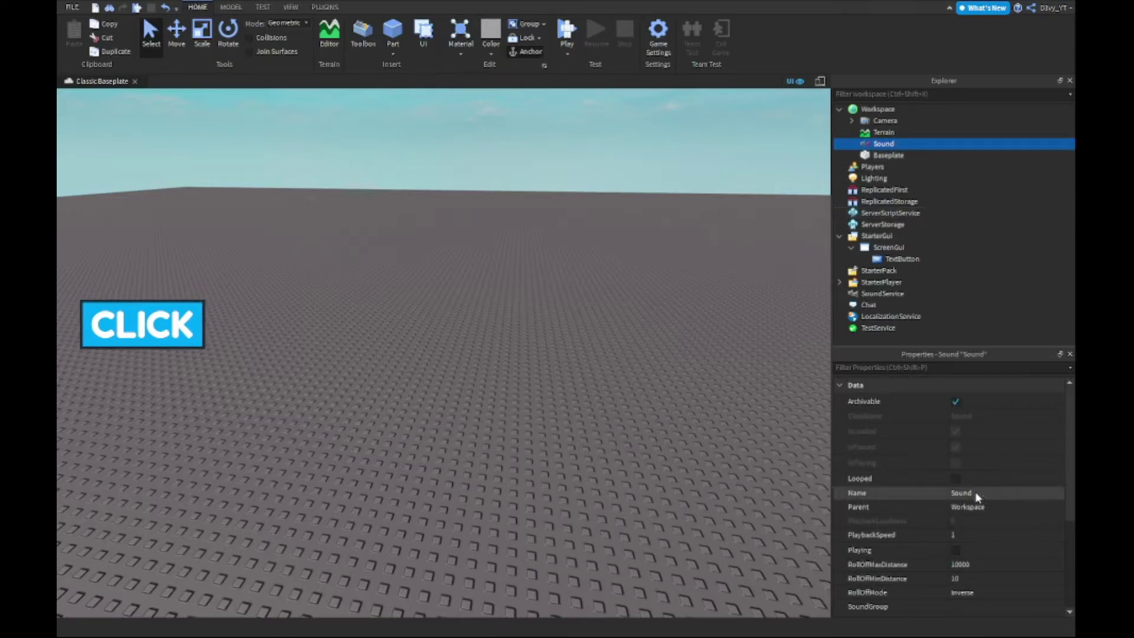
scroll(976, 491, down, 1)
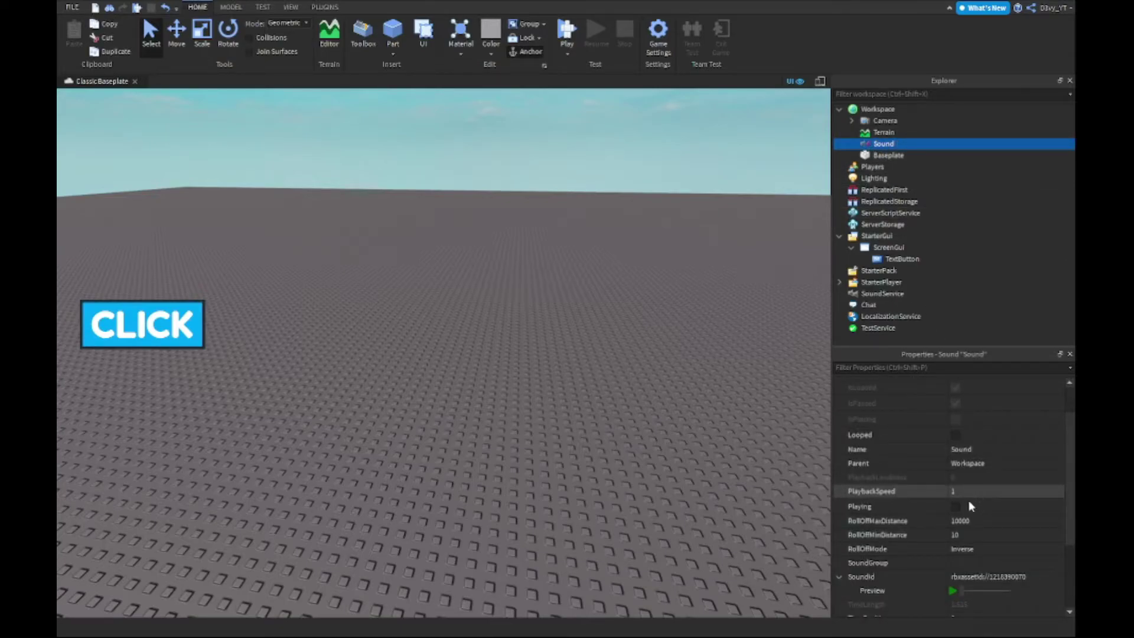
click(877, 261)
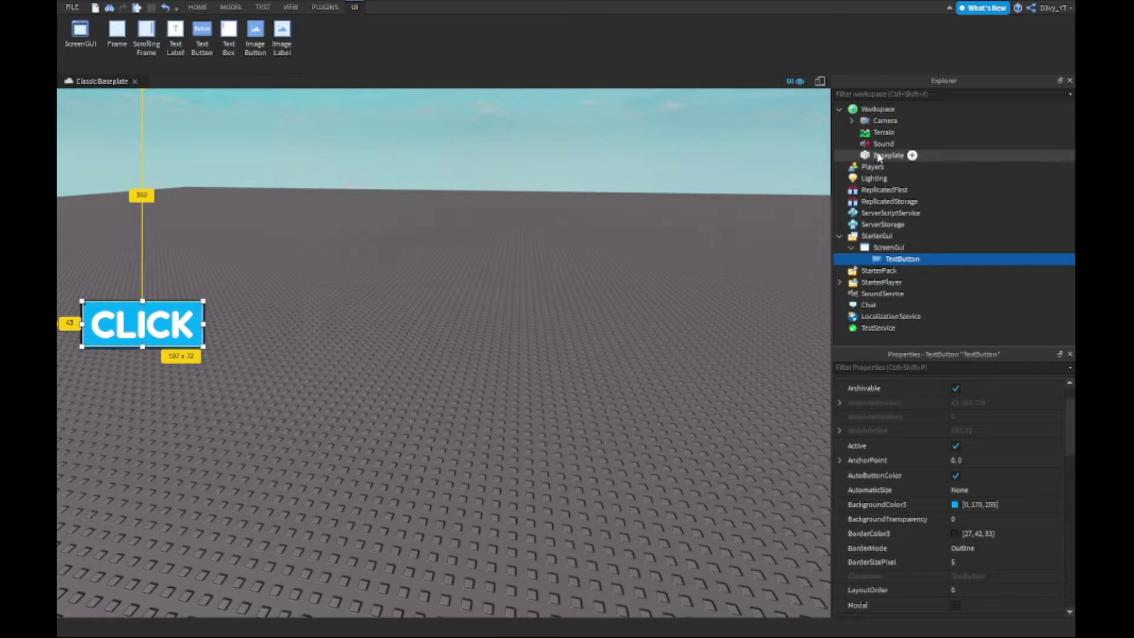
click(879, 145)
drag(880, 146, 894, 247)
click(899, 259)
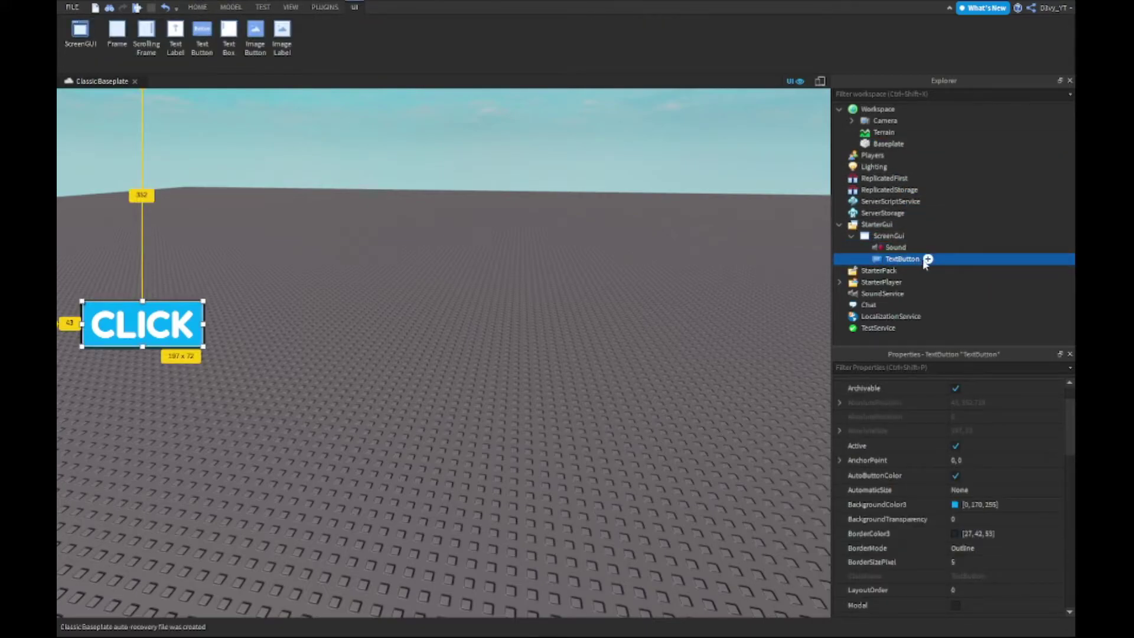
Add a LocalScript under the TextButton and replace its placeholder with function PlaySound().
click(927, 258)
click(910, 311)
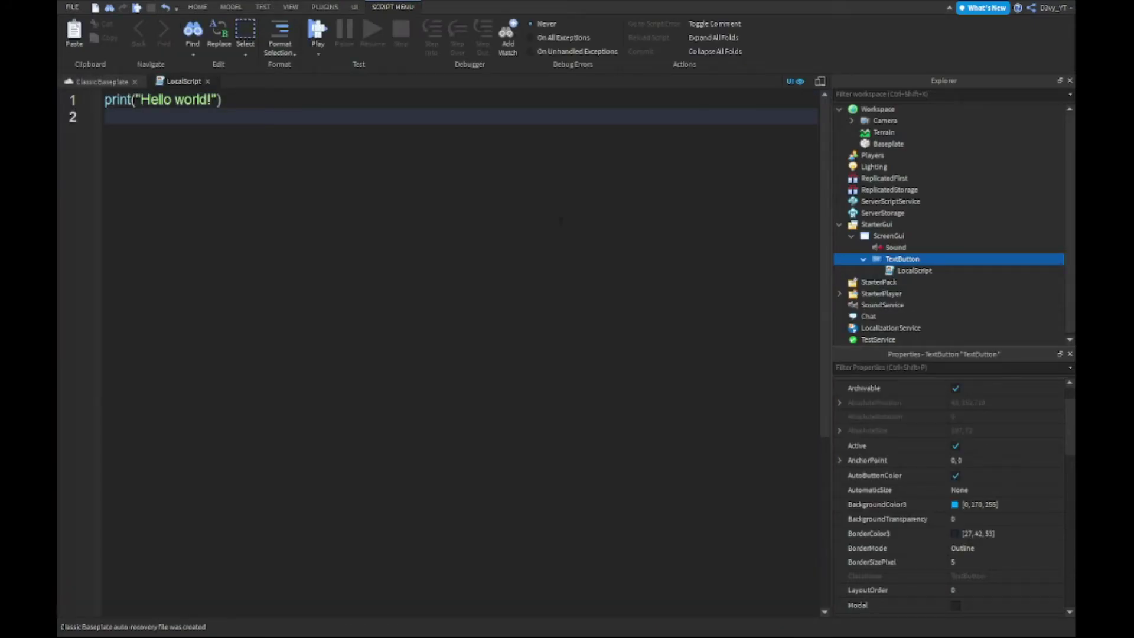
key(ctrl+a)
key(BackSpace)
text(func)
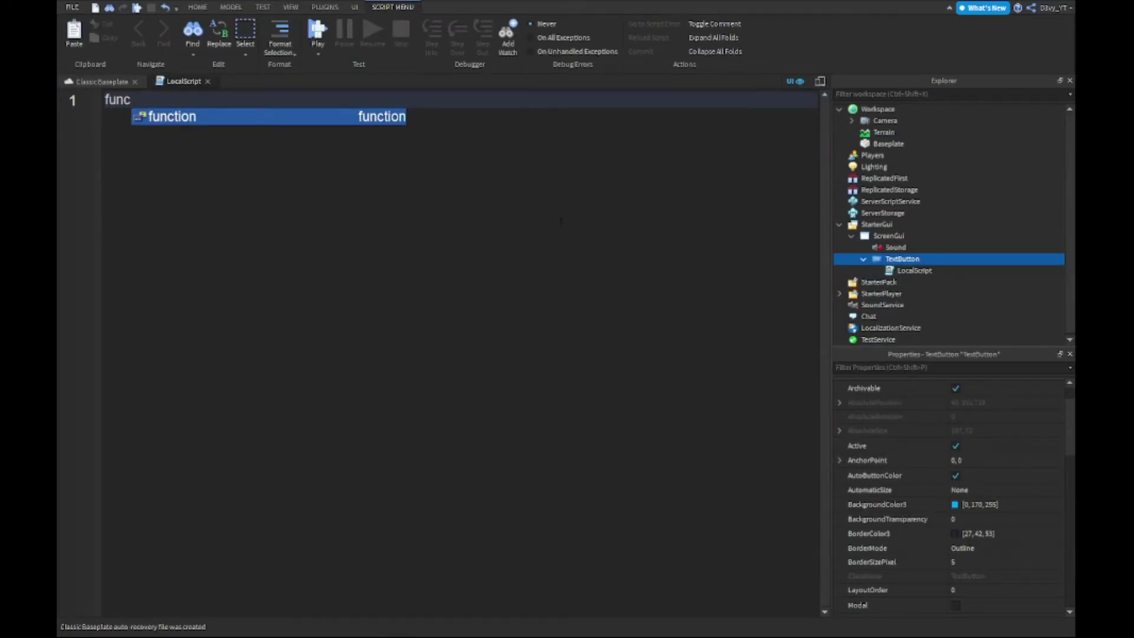
text(tion PlayerSound)
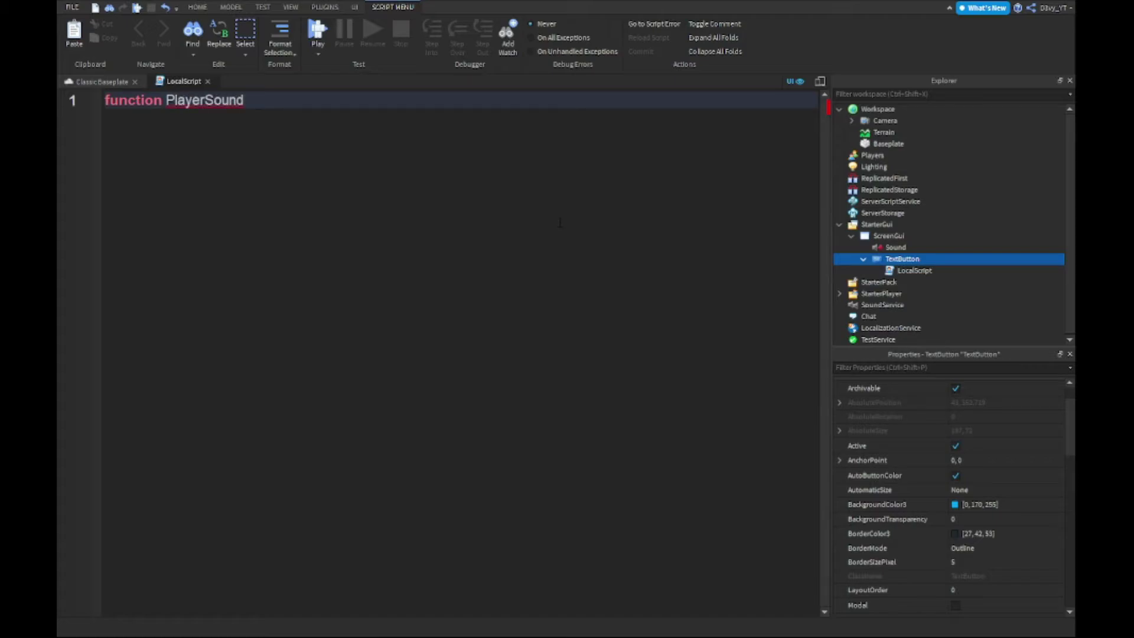
text(())
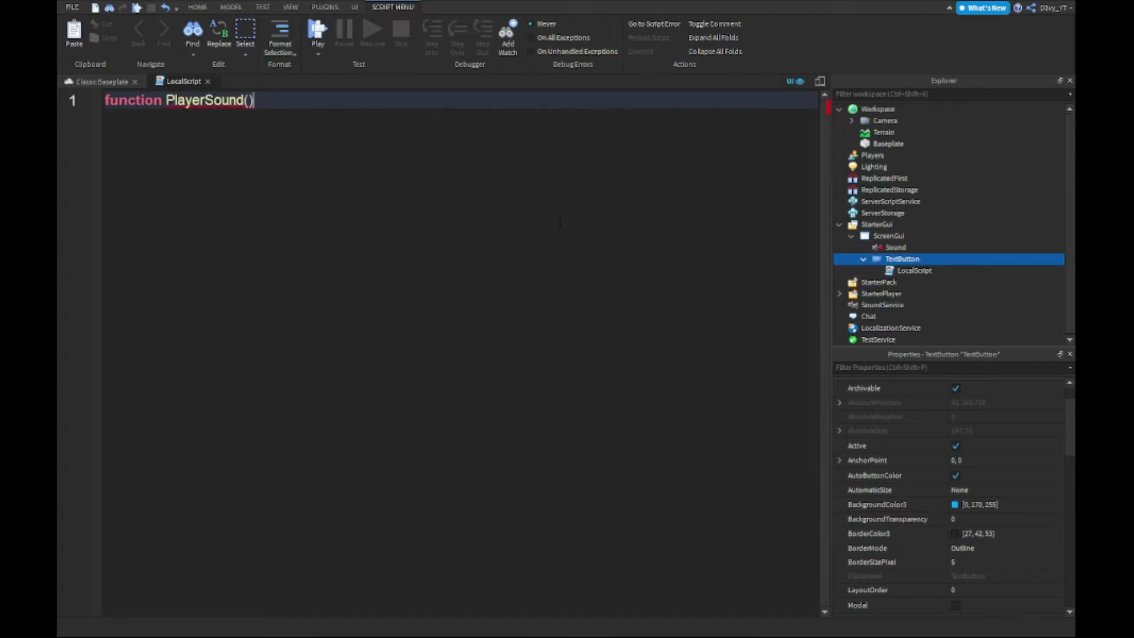
key(Left)
key(Left)
key(Left)
key(Left)
key(Left)
key(Left)
key(Left)
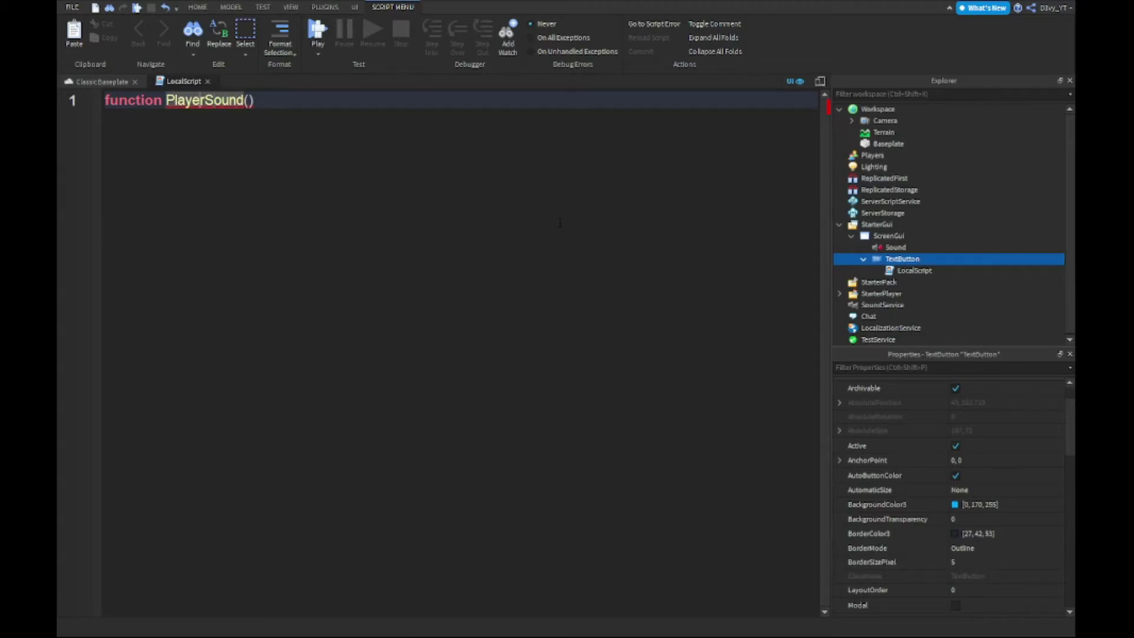
key(BackSpace)
key(BackSpace)
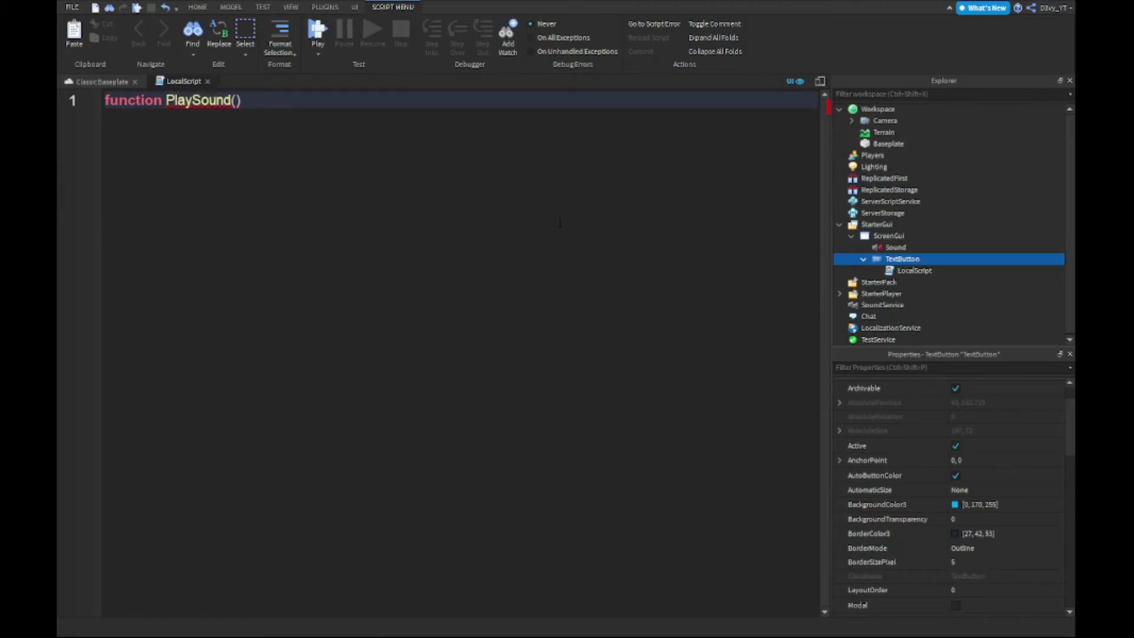
key(End)
Start the PlaySound body with script.Parent.Parent.Sound: on a new line.
key(Return)
text(script.)
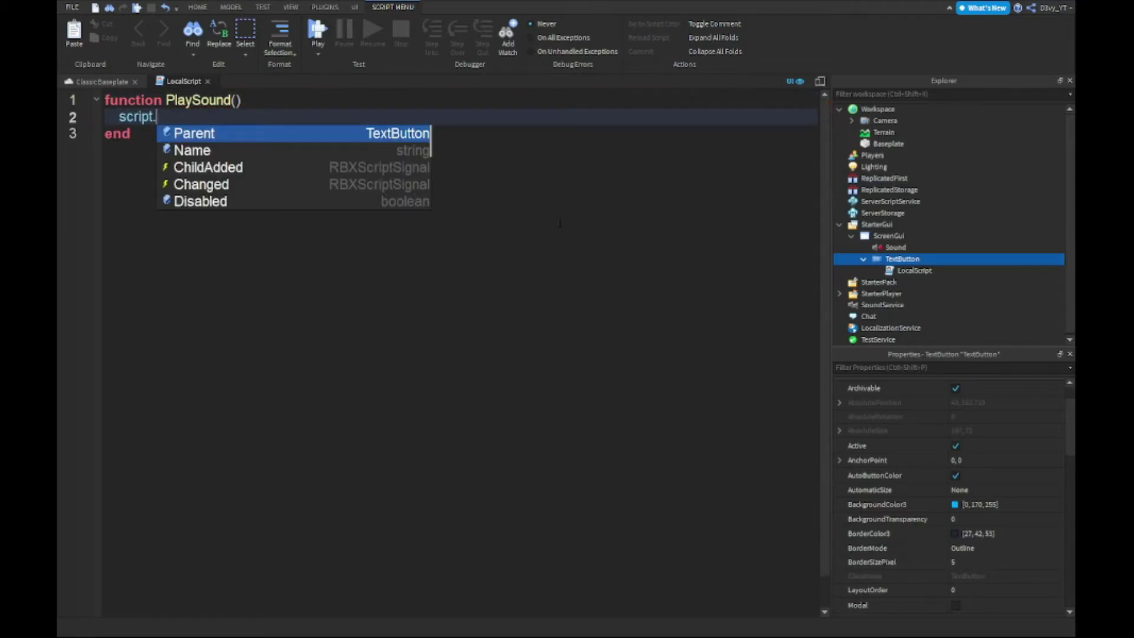
key(Escape)
text(Parent.)
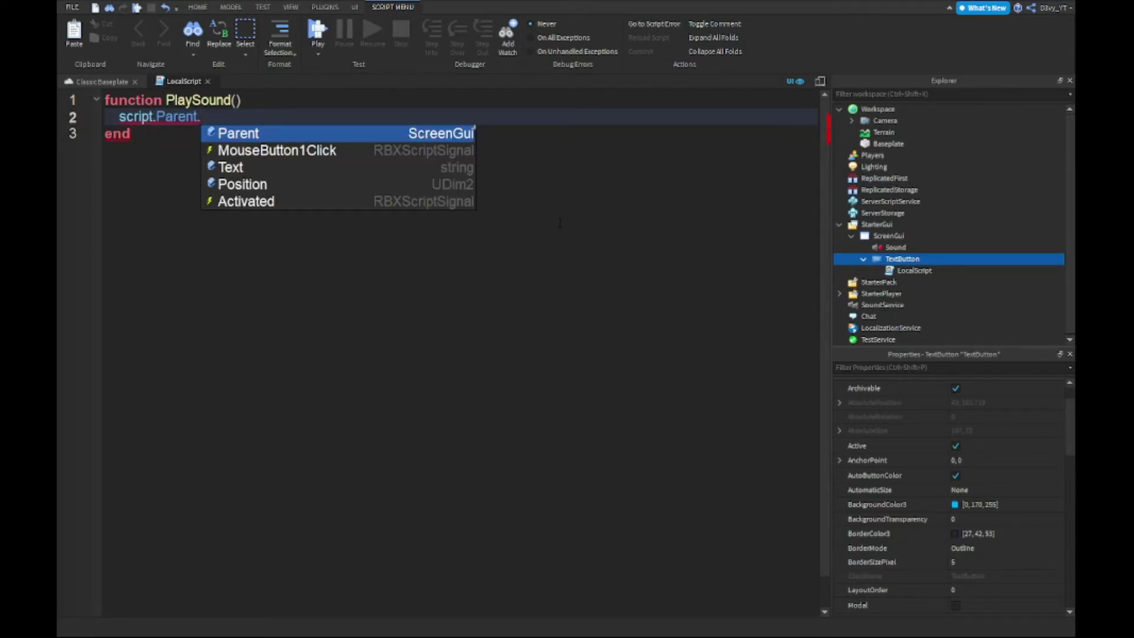
key(Tab)
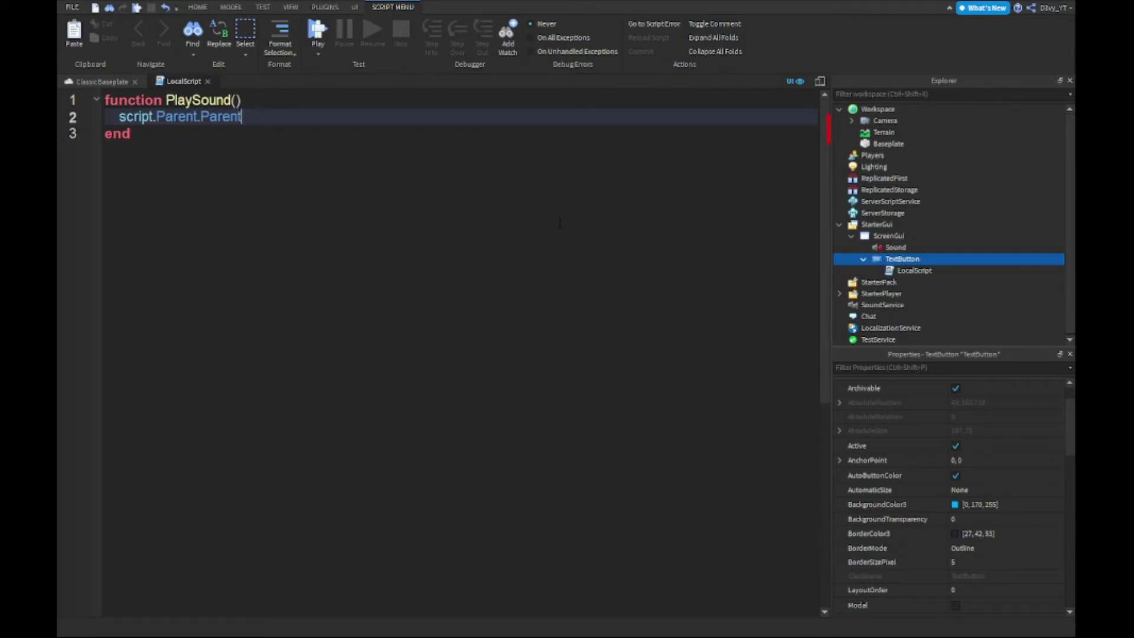
text(.Sound)
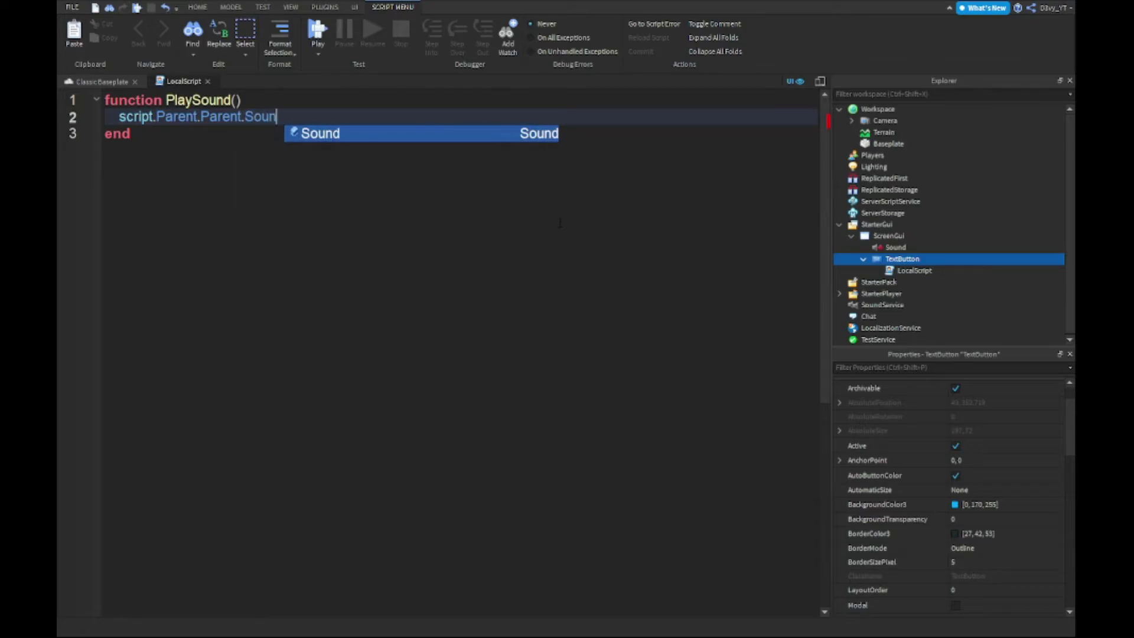
key(Escape)
text(:)
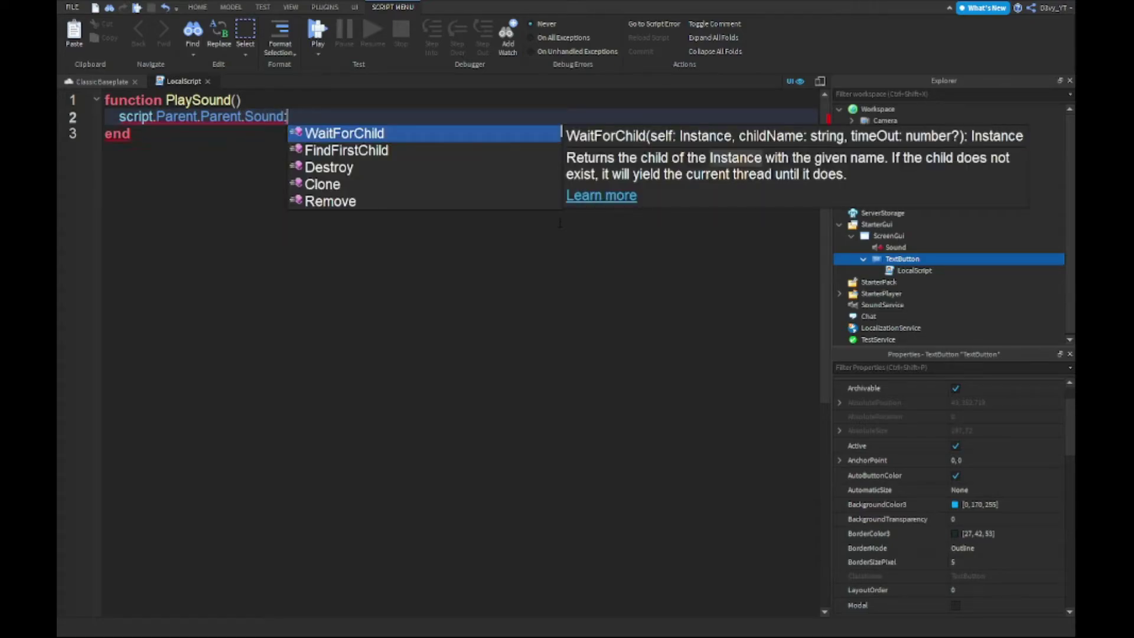
Complete line 2 as script.Parent.Parent.Sound:Play().
key(Escape)
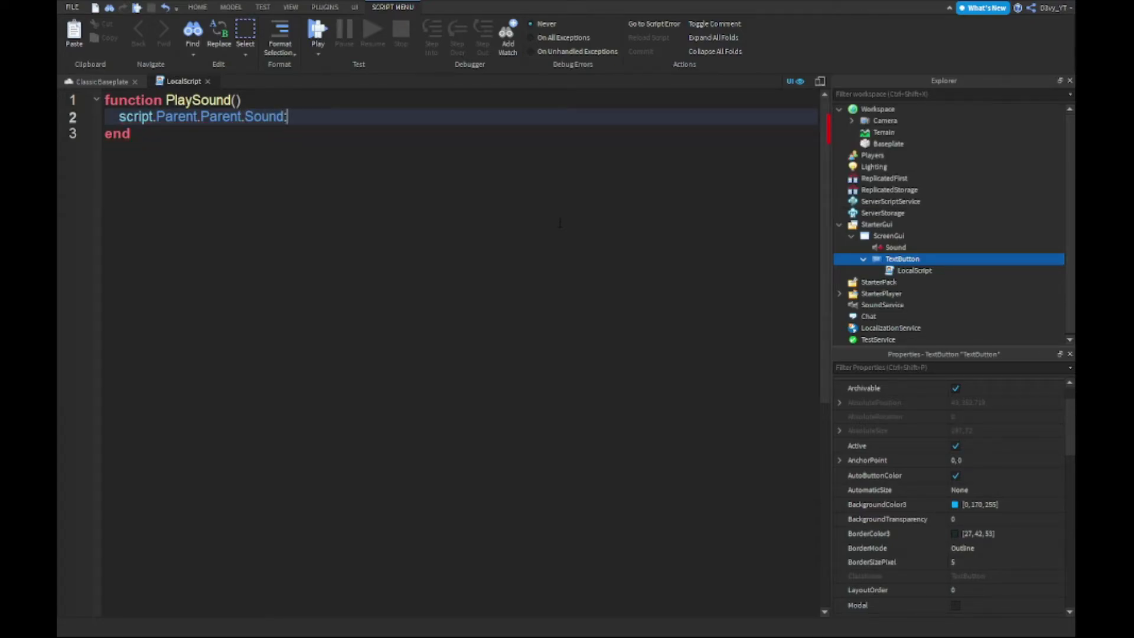
text(Play()
key(BackSpace)
key(BackSpace)
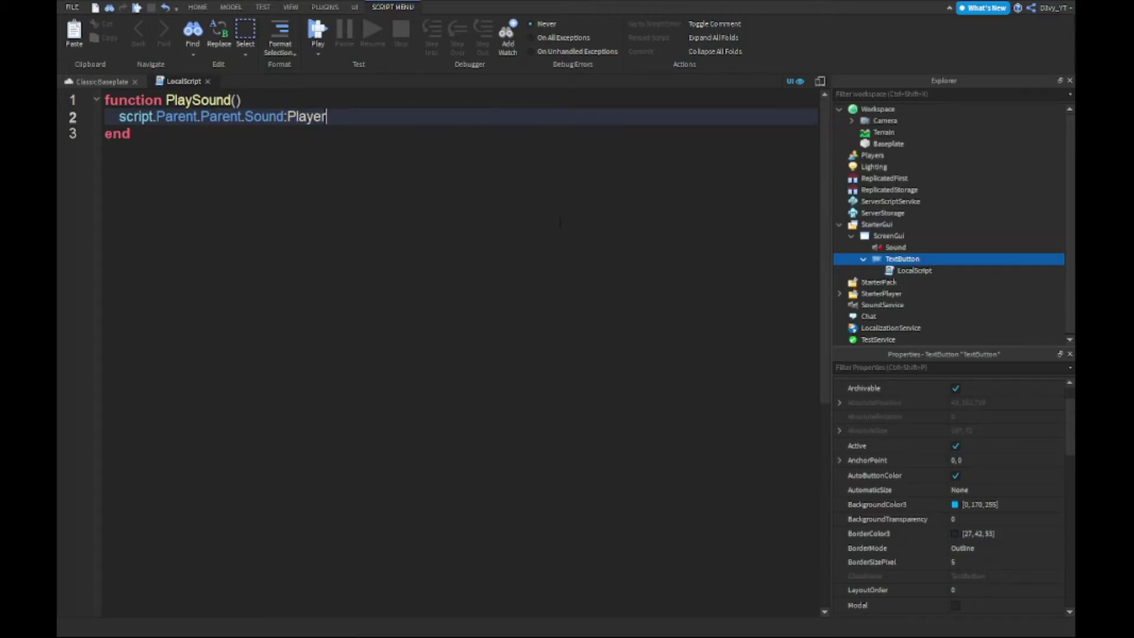
text(())
key(Return)
key(ctrl+a)
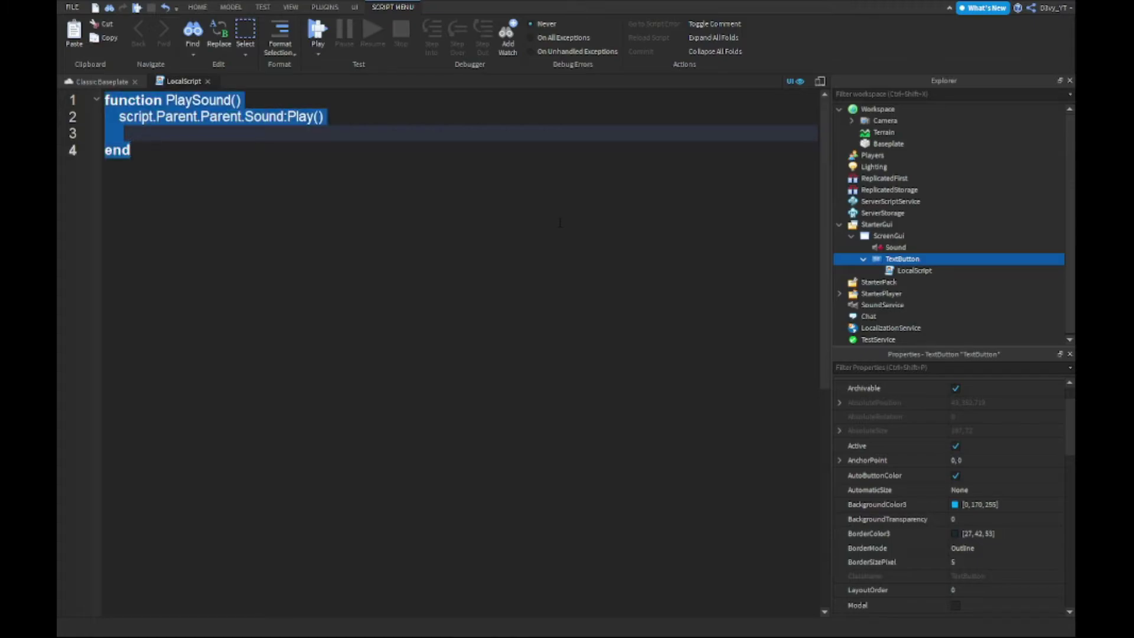
key(ctrl+z)
Below end, add script.Parent.MouseButton1Click:Connect(PlaySound).
key(Down)
key(Return)
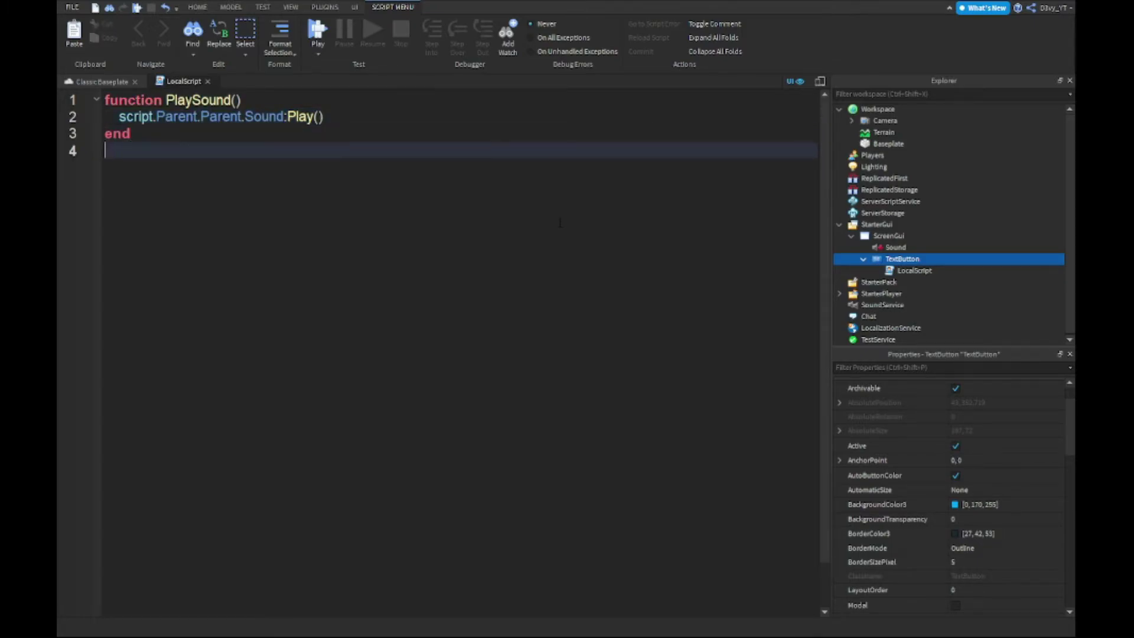
key(Return)
text(script.p)
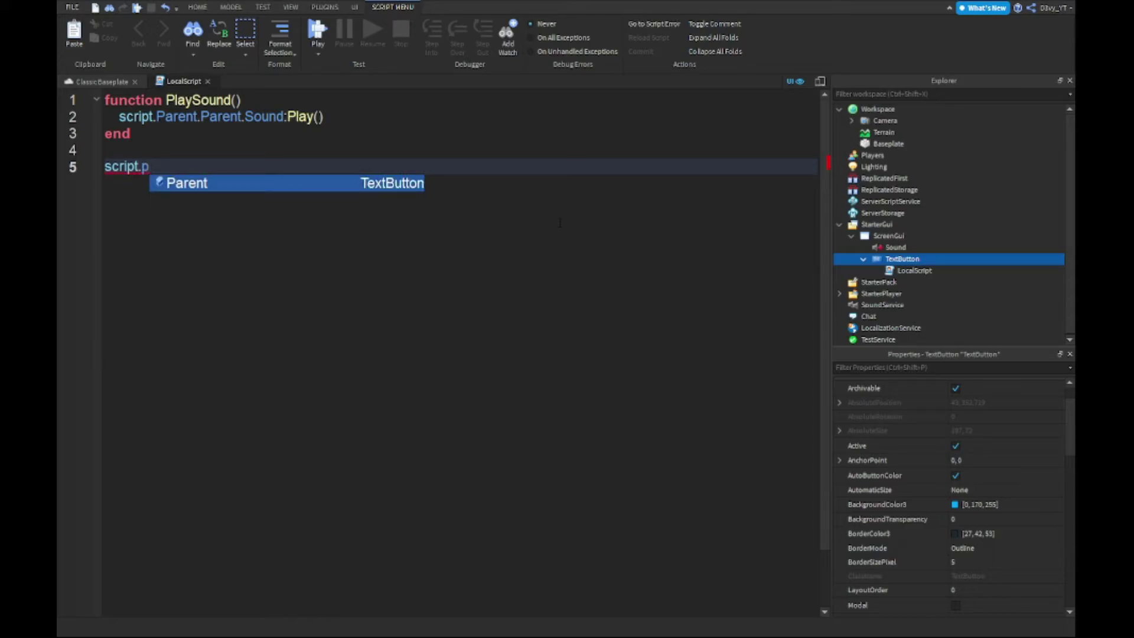
key(Tab)
text(.Mo)
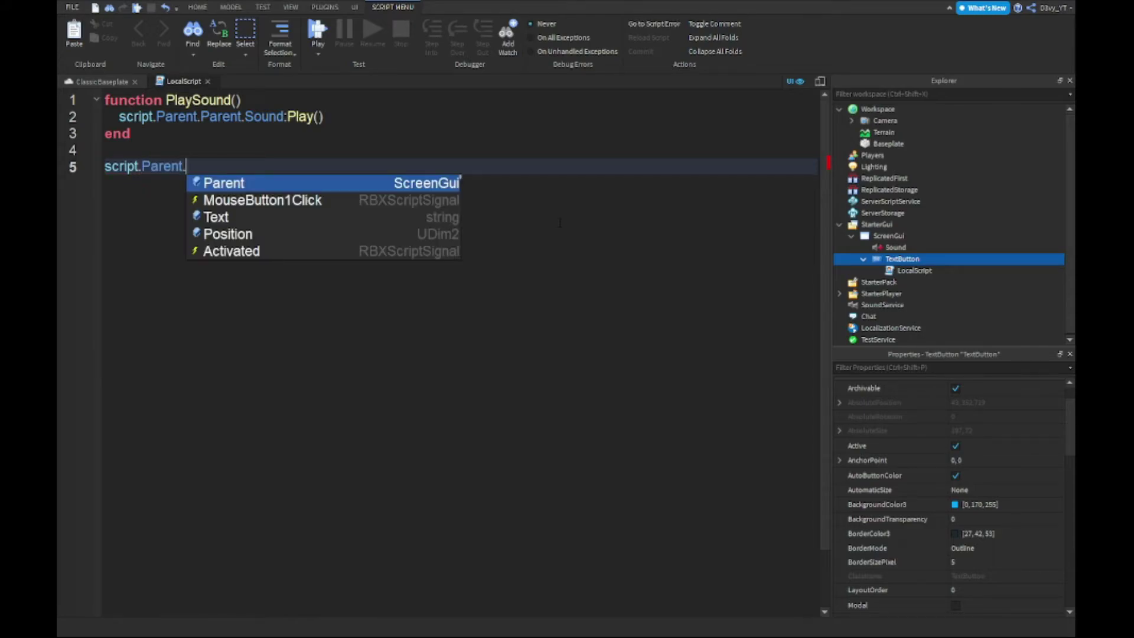
key(Tab)
text(:C)
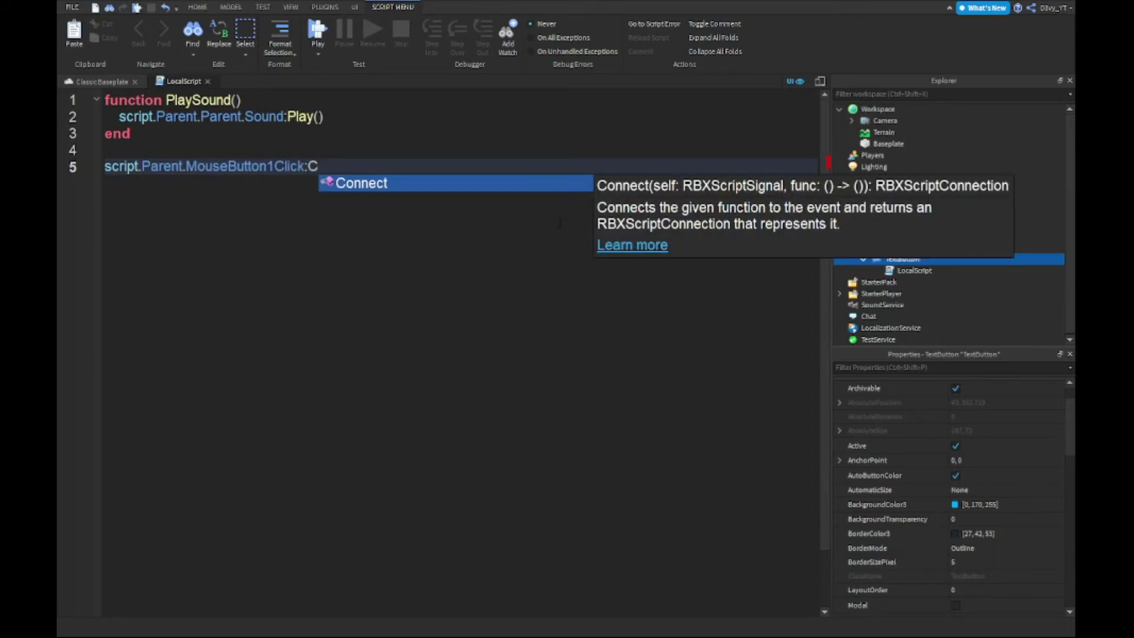
key(Tab)
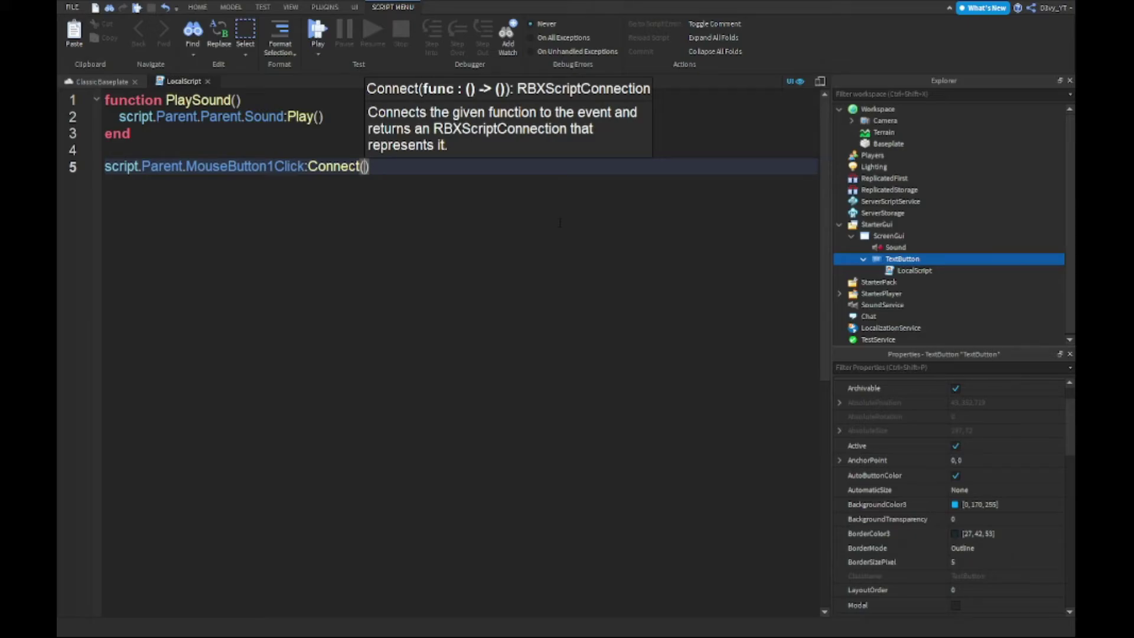
text(Pl)
key(Tab)
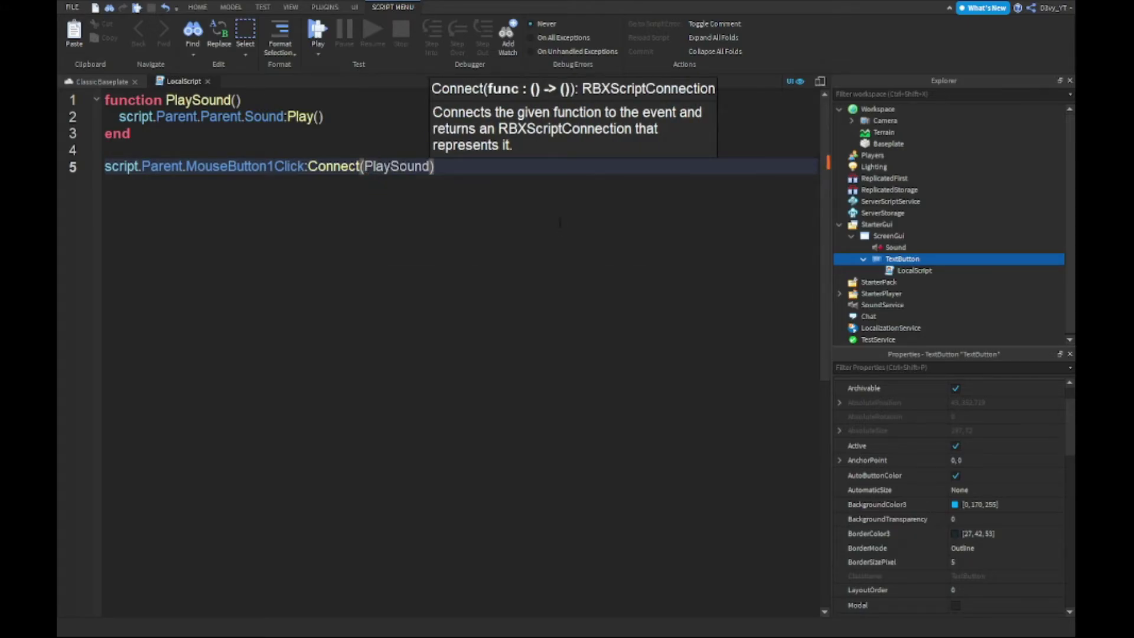
Close the LocalScript, playtest with F5, and press the CLICK button to hear the sound.
click(208, 82)
key(F5)
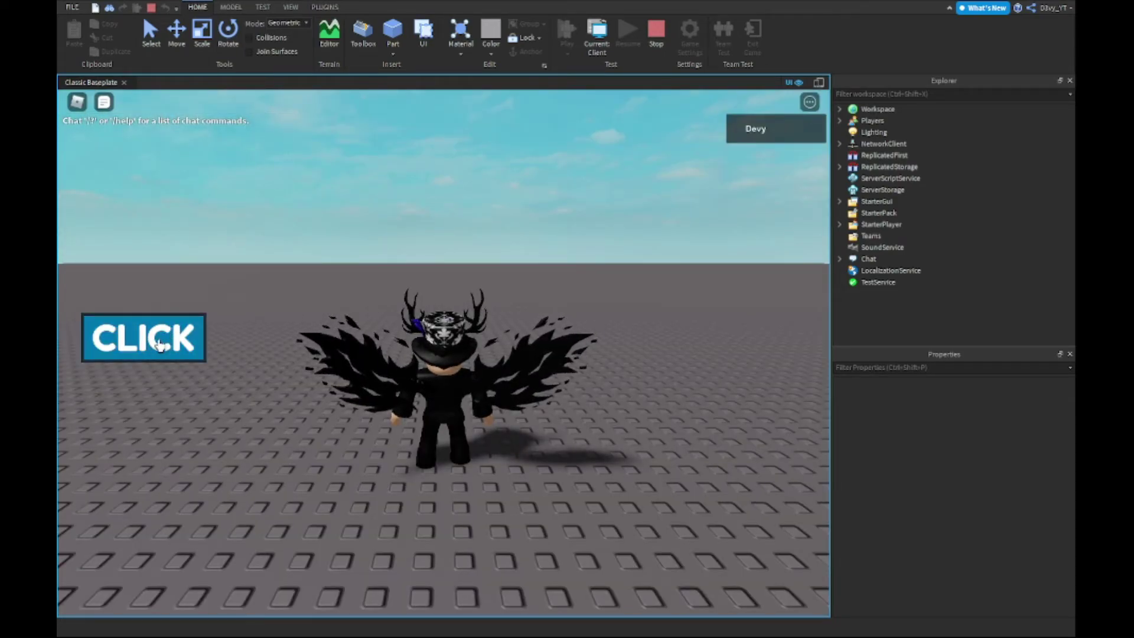
click(179, 341)
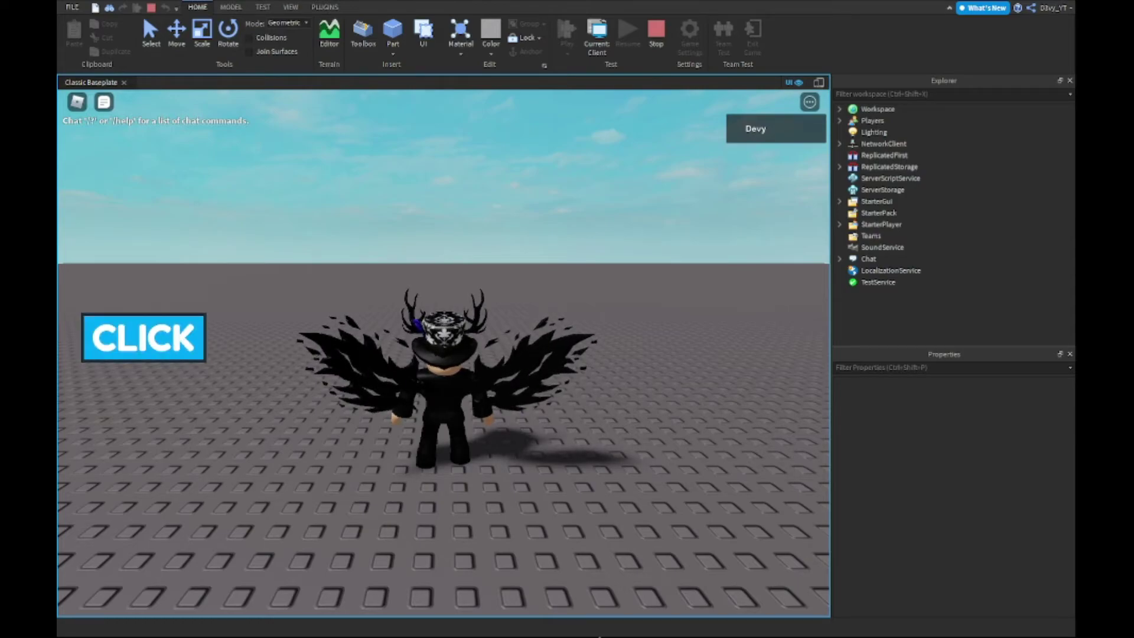
Leave full screen, switch to OBS, then return to Roblox Studio in full screen.
key(F11)
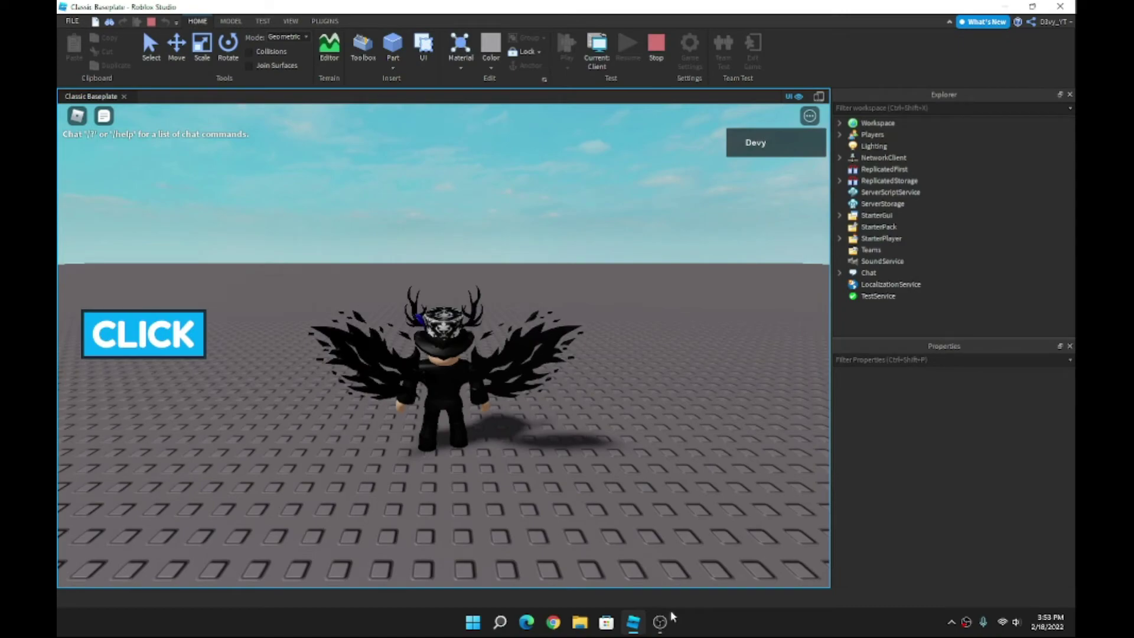
click(659, 621)
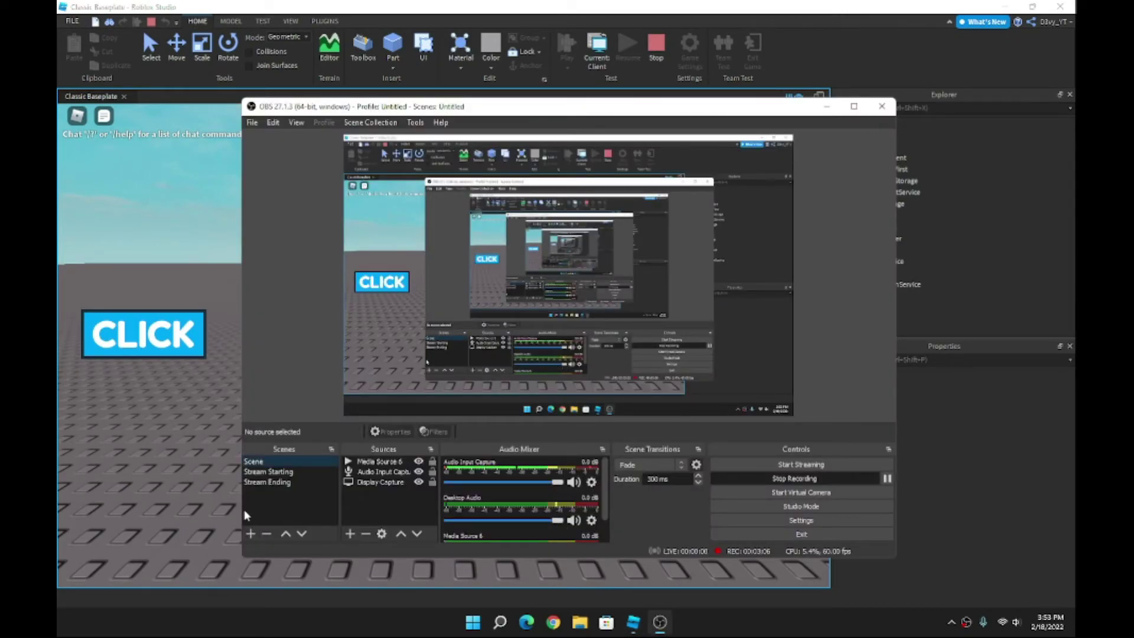
click(202, 504)
key(F11)
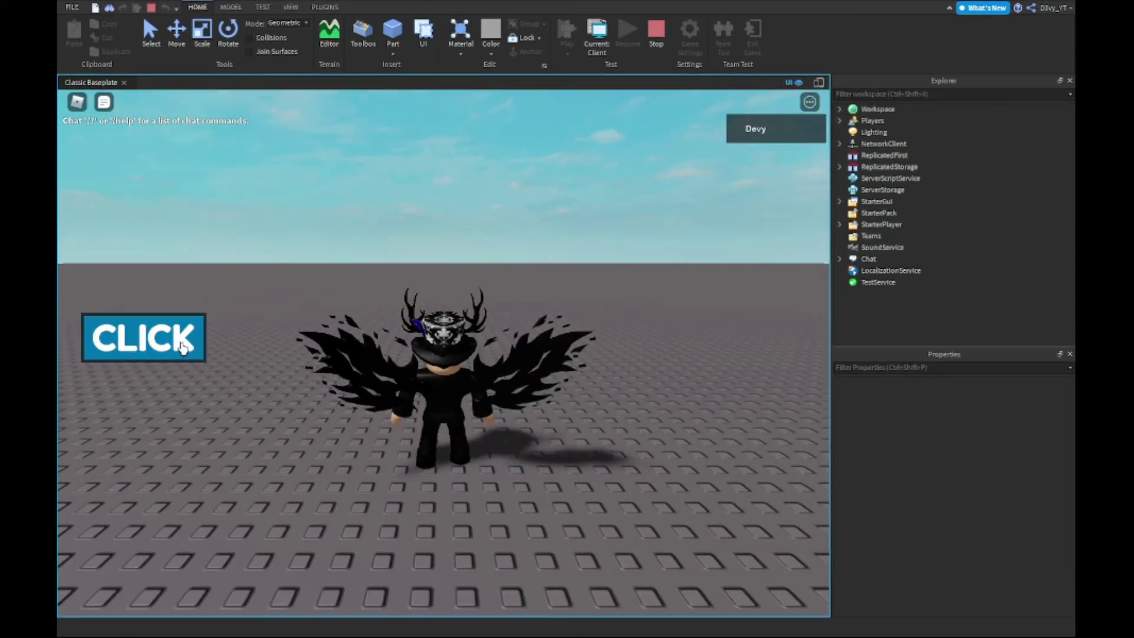